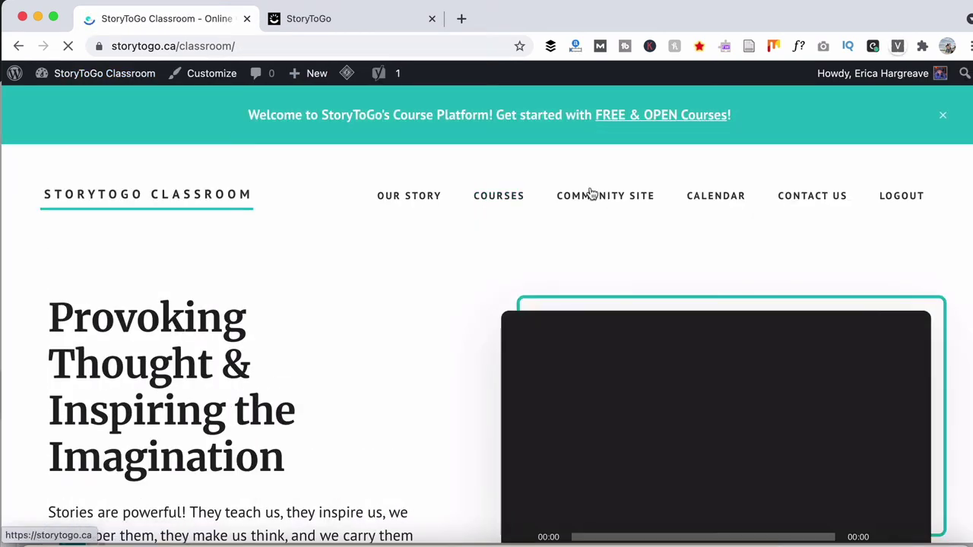
# Step: Open the Encounters in EdTech Podcast page on the StoryToGo community site, under Podcasting with my Cat
pyautogui.click(590, 196)
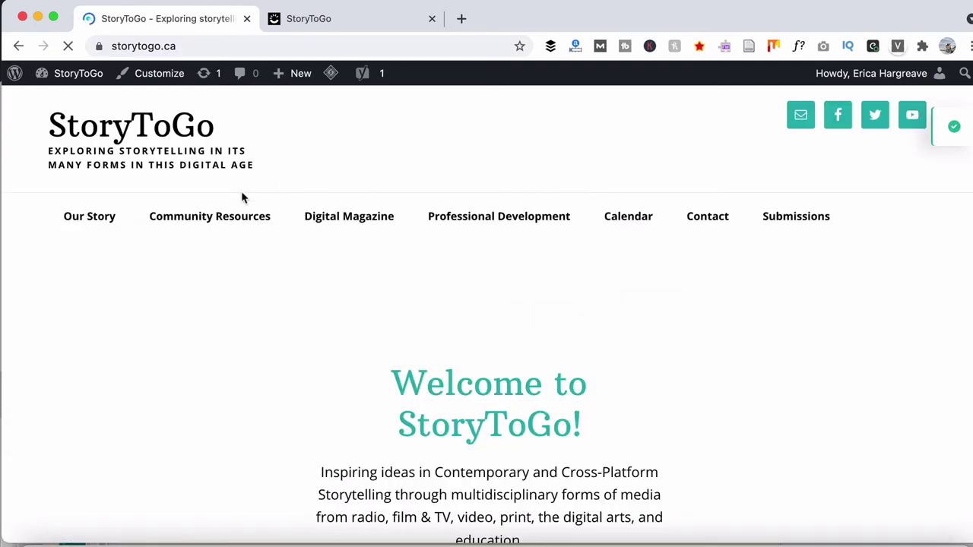
pyautogui.moveTo(238, 220)
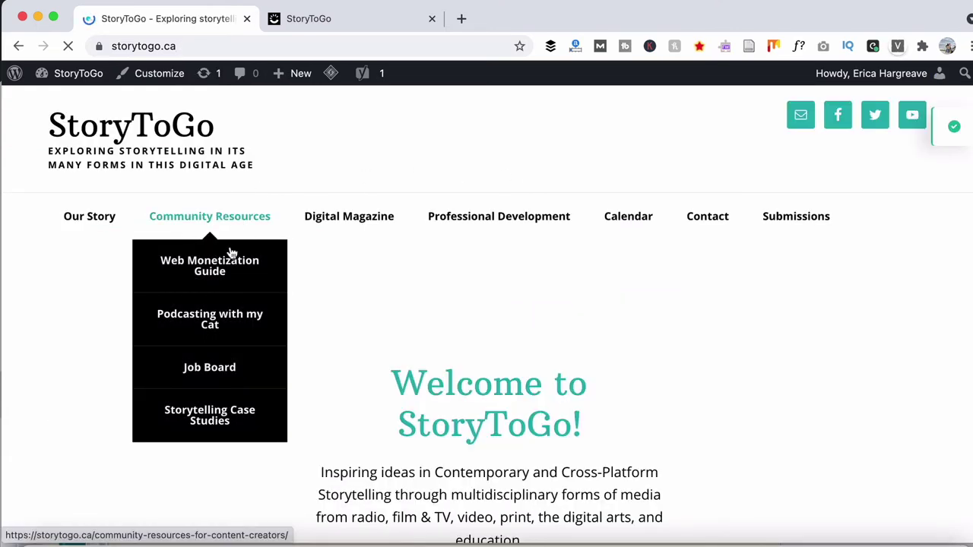
pyautogui.moveTo(218, 314)
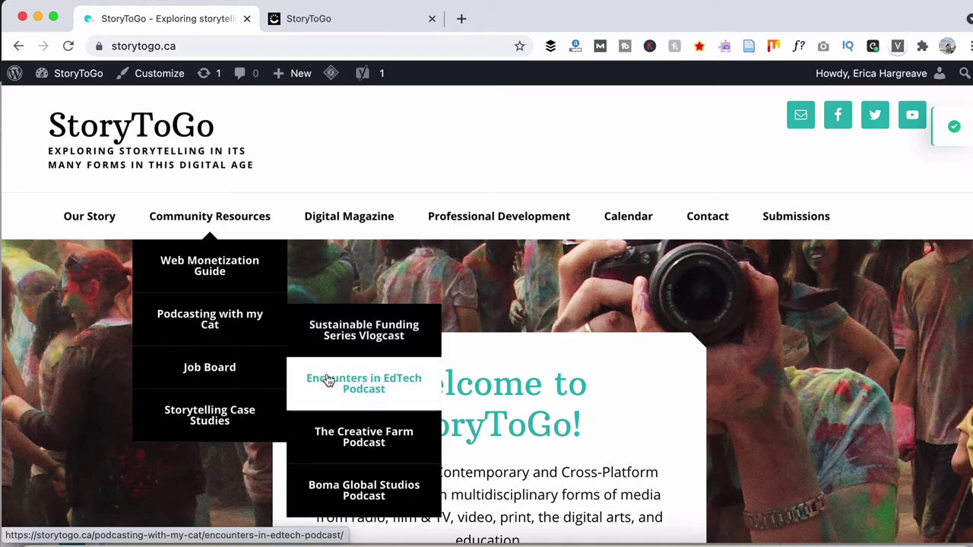
pyautogui.click(328, 380)
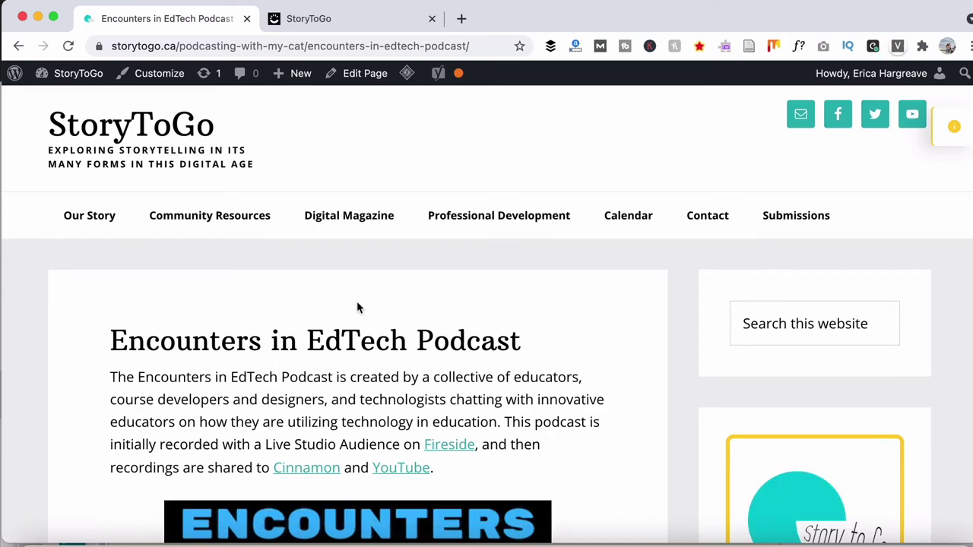
# Step: Examine the Encounters in EdTech Podcast page, from its introduction and cover art down to the Episode Guide links
pyautogui.scroll(-5, 356, 303)
pyautogui.scroll(3, 357, 309)
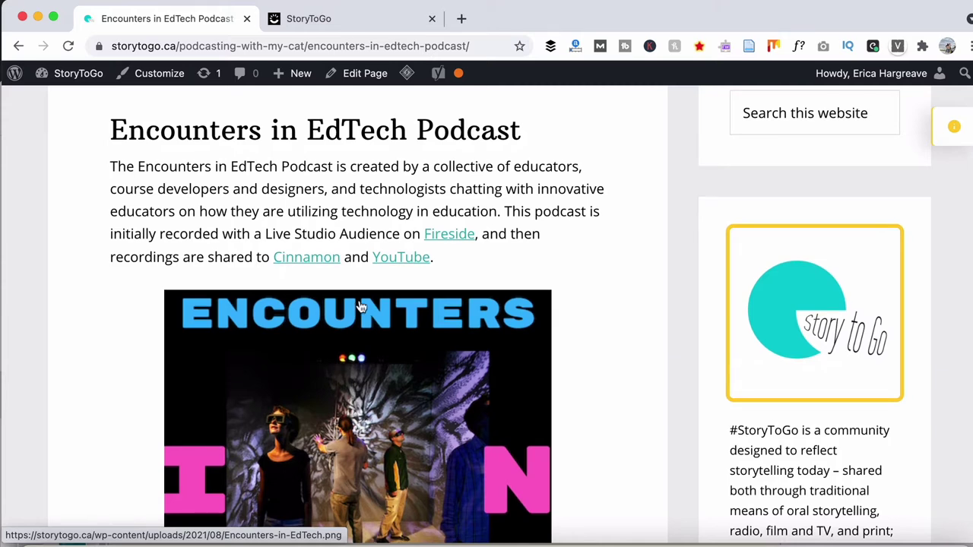
pyautogui.scroll(-1, 356, 311)
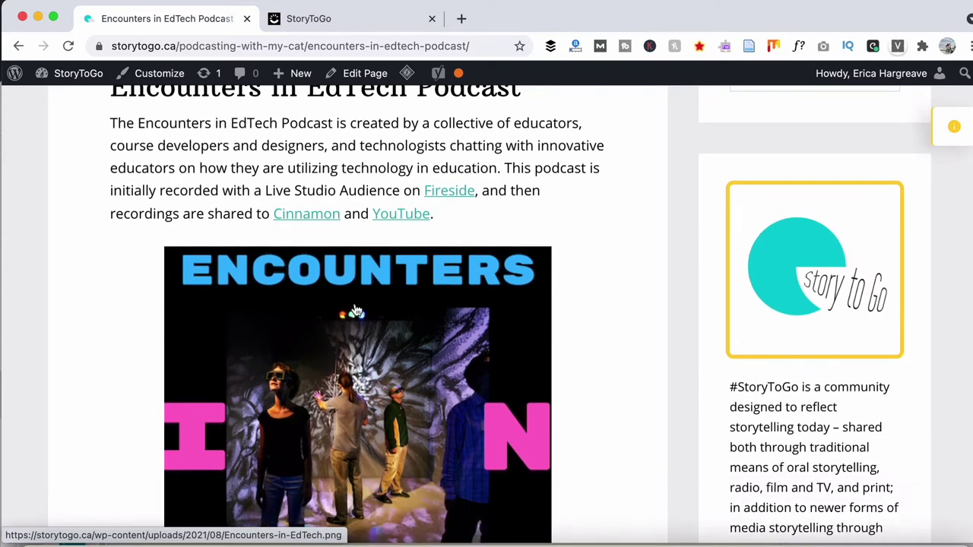
pyautogui.scroll(-1, 323, 287)
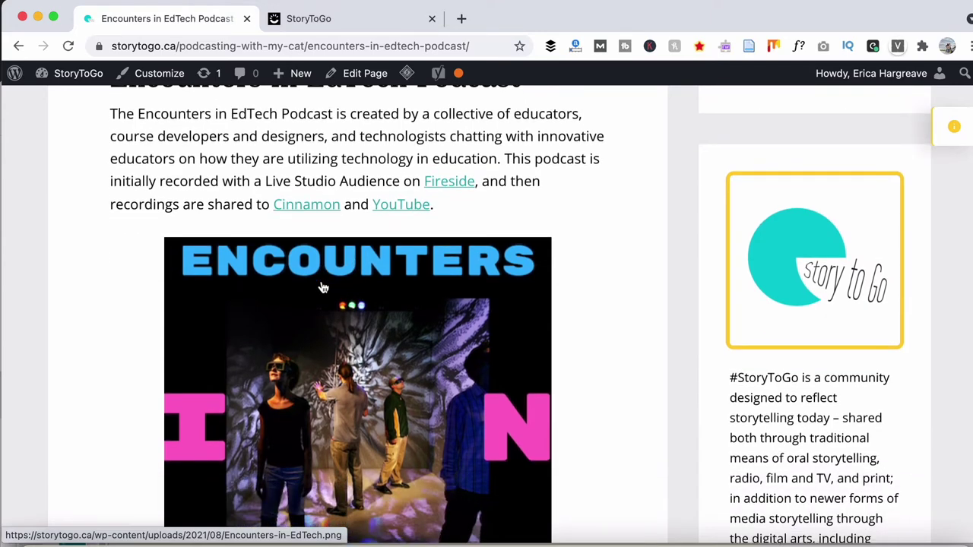
pyautogui.scroll(4, 323, 287)
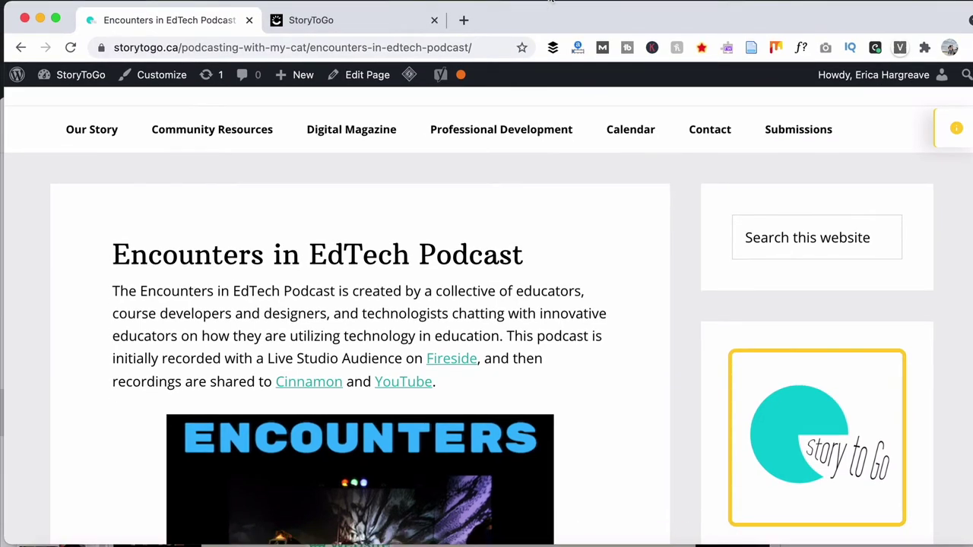
pyautogui.scroll(-6, 462, 231)
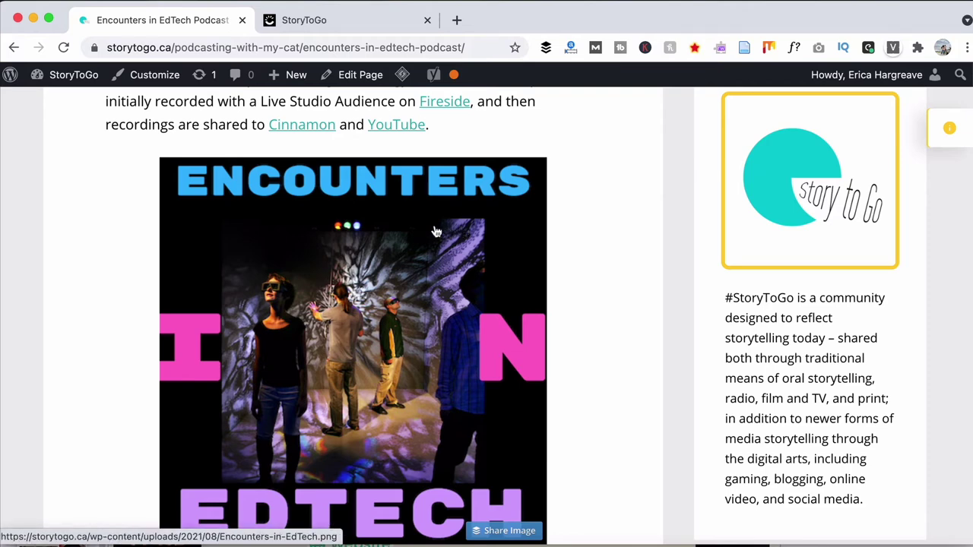
pyautogui.scroll(-6, 436, 236)
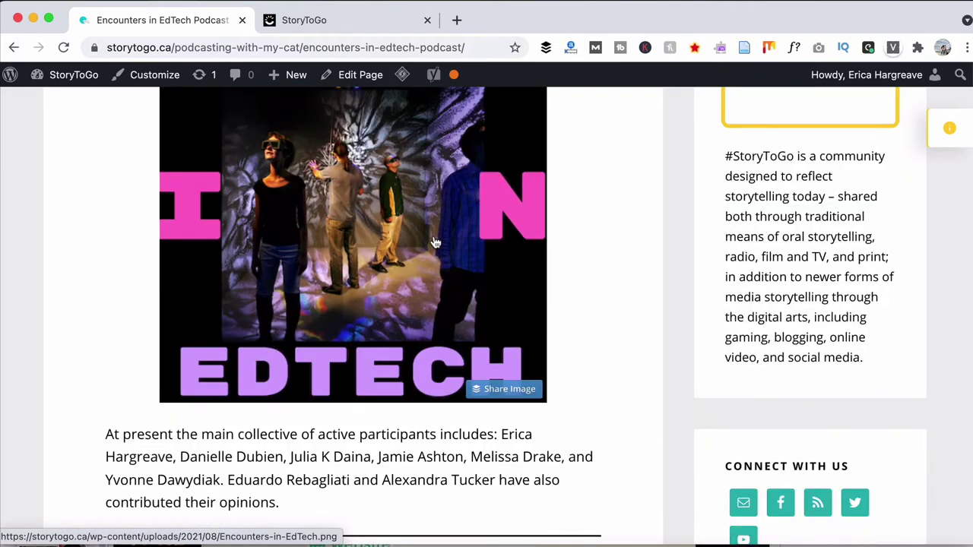
pyautogui.scroll(-7, 435, 243)
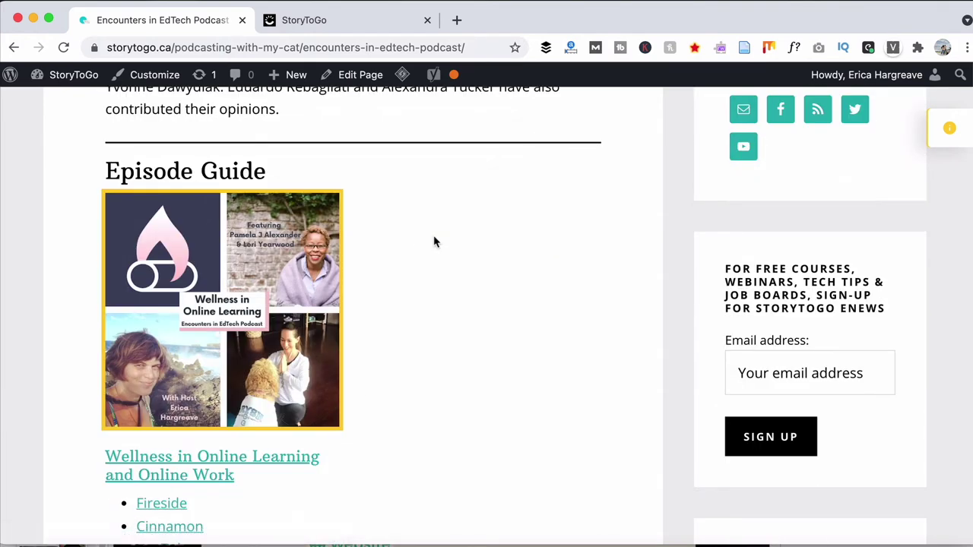
pyautogui.scroll(-3, 434, 243)
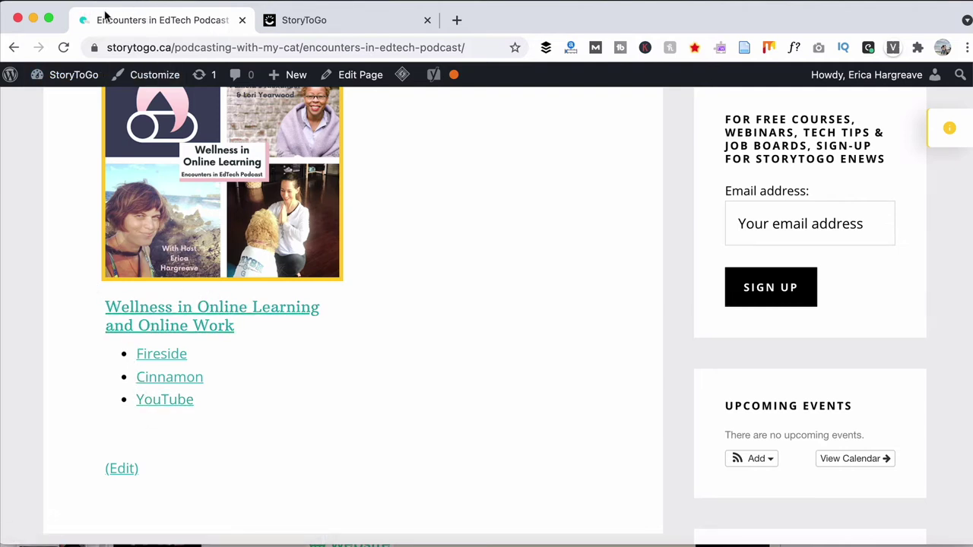
# Step: Load coil.com in a new tab and show the connected channels in its Monetize content settings
pyautogui.click(456, 19)
pyautogui.write('coi')
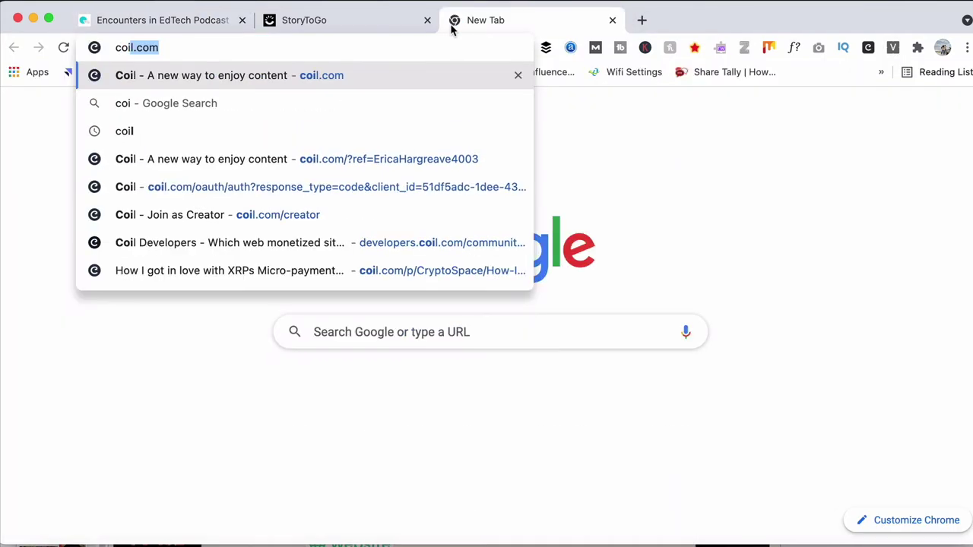
pyautogui.press('Return')
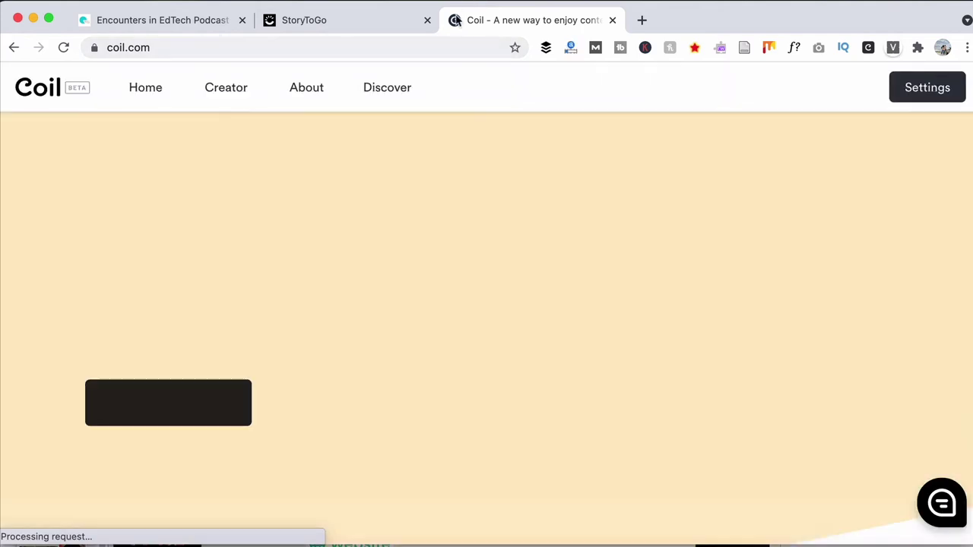
pyautogui.click(865, 102)
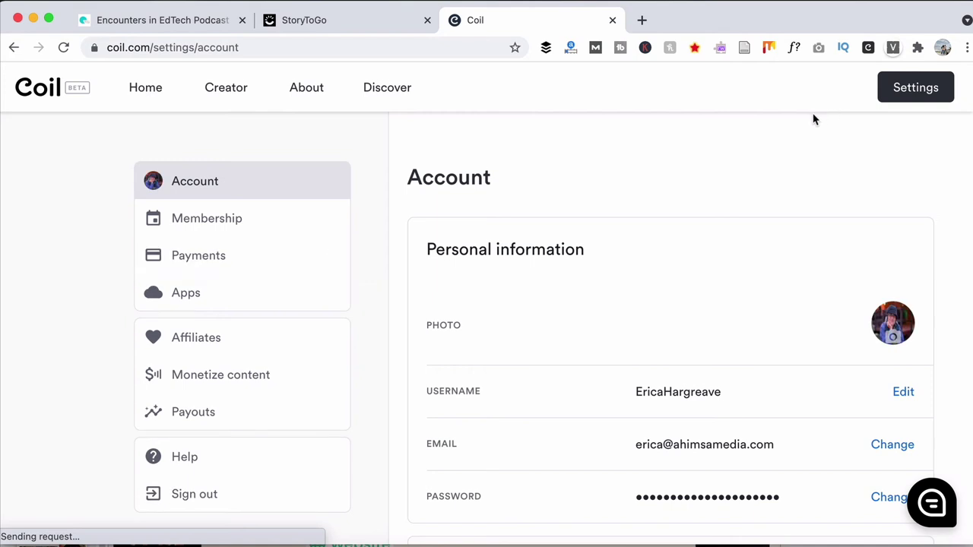
pyautogui.click(261, 383)
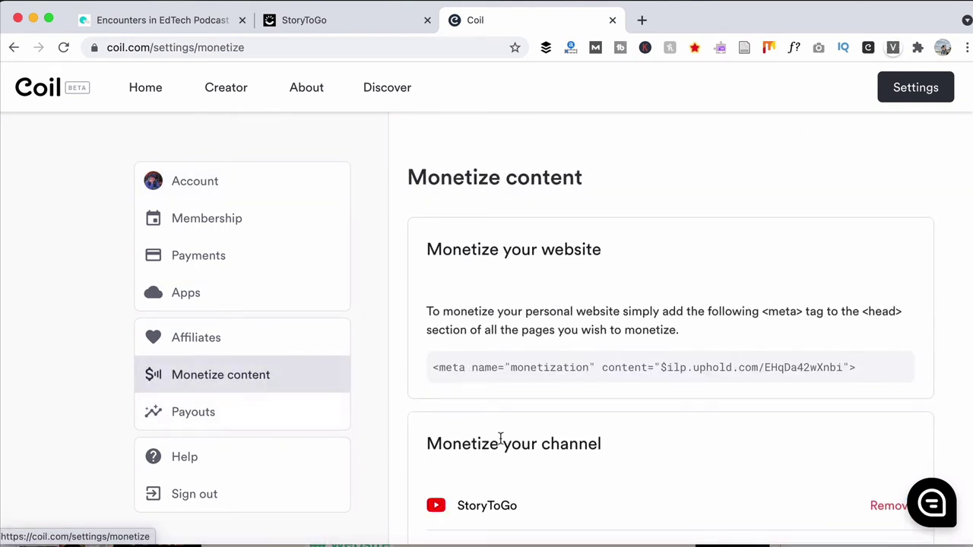
pyautogui.scroll(-3, 500, 440)
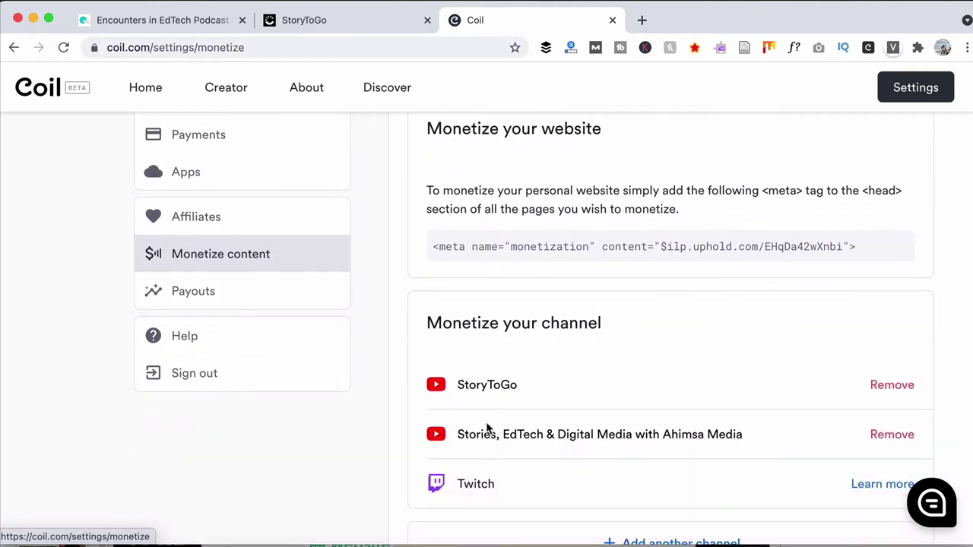
pyautogui.scroll(-2, 474, 419)
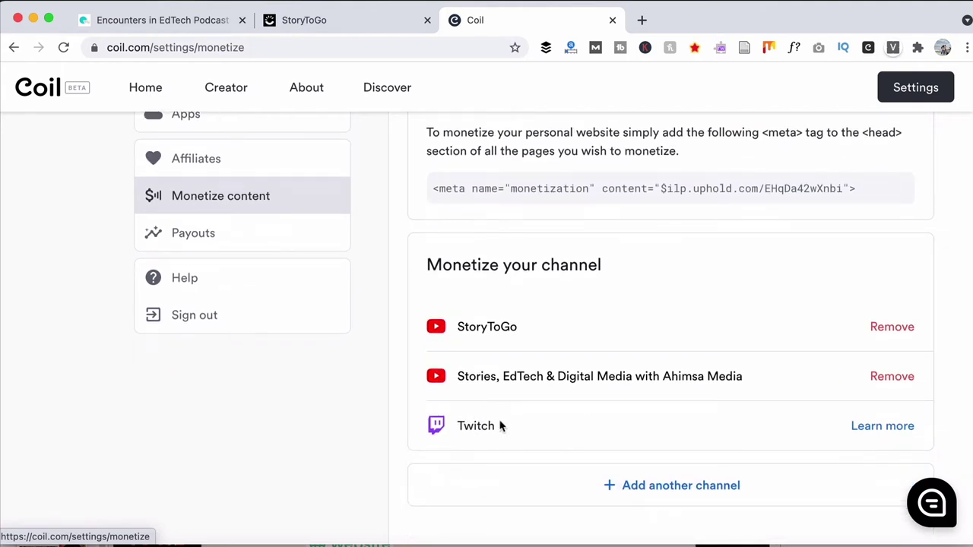
pyautogui.scroll(-1, 490, 424)
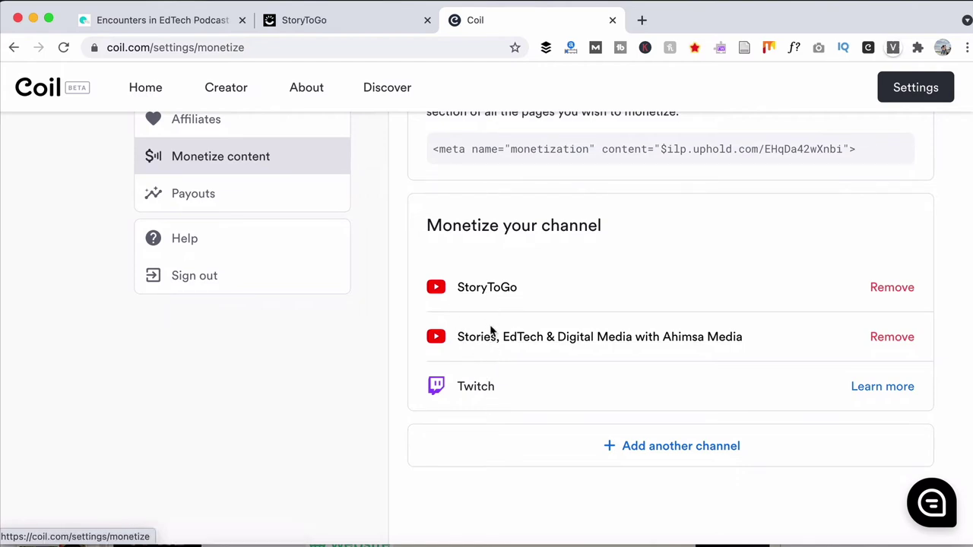
pyautogui.click(642, 21)
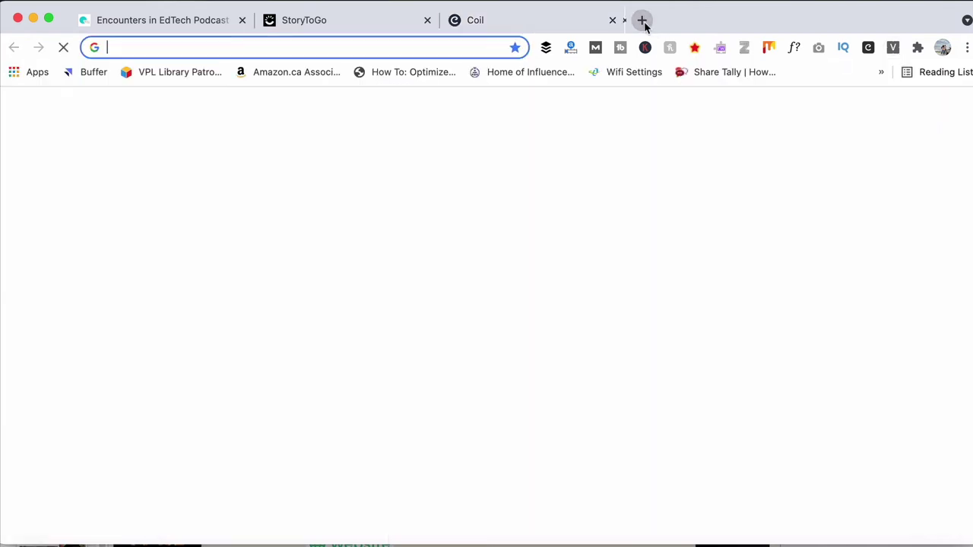
pyautogui.write('h?v=q7m3iSYvICs')
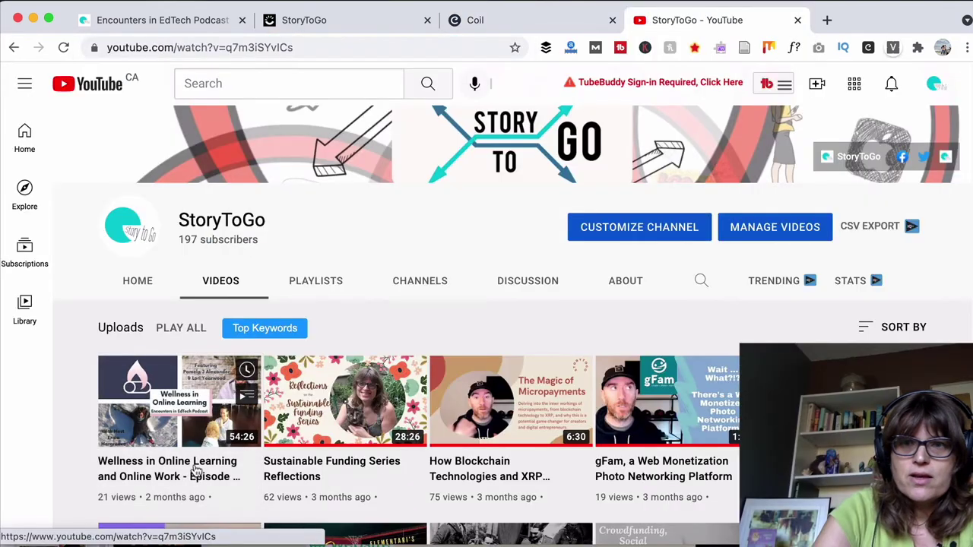
pyautogui.click(196, 471)
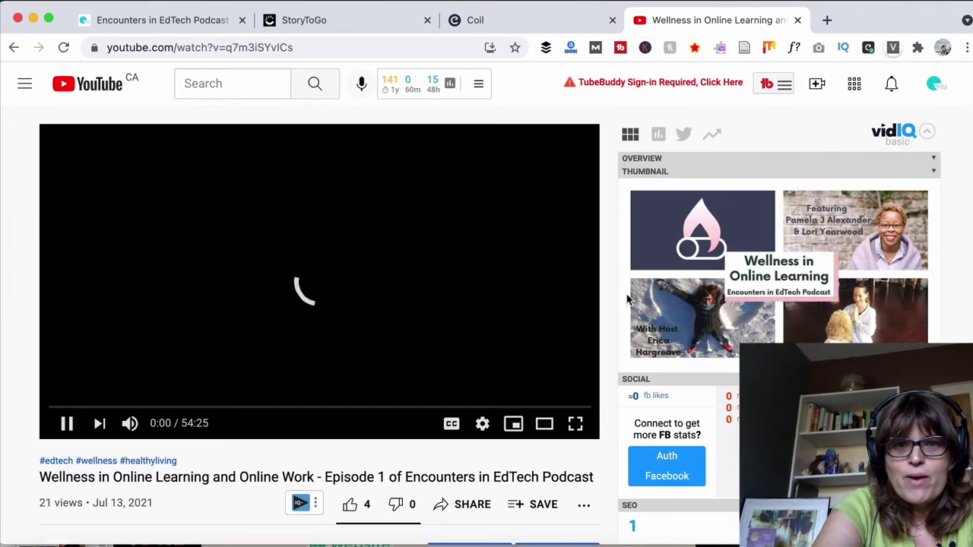
pyautogui.click(579, 24)
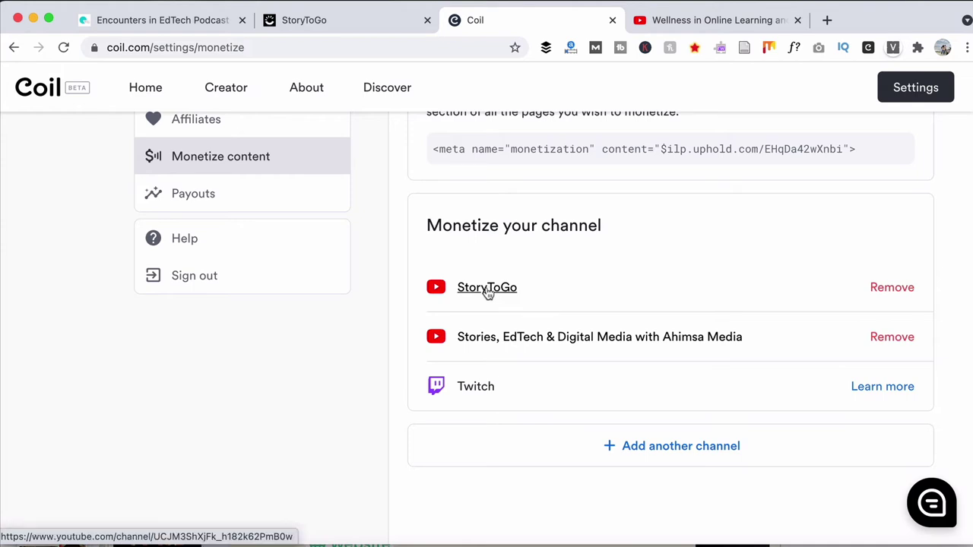
# Step: Switch to StoryToGo's Cinnamon account and display the My Videos list in its dashboard, checking the drafts on the way
pyautogui.click(348, 20)
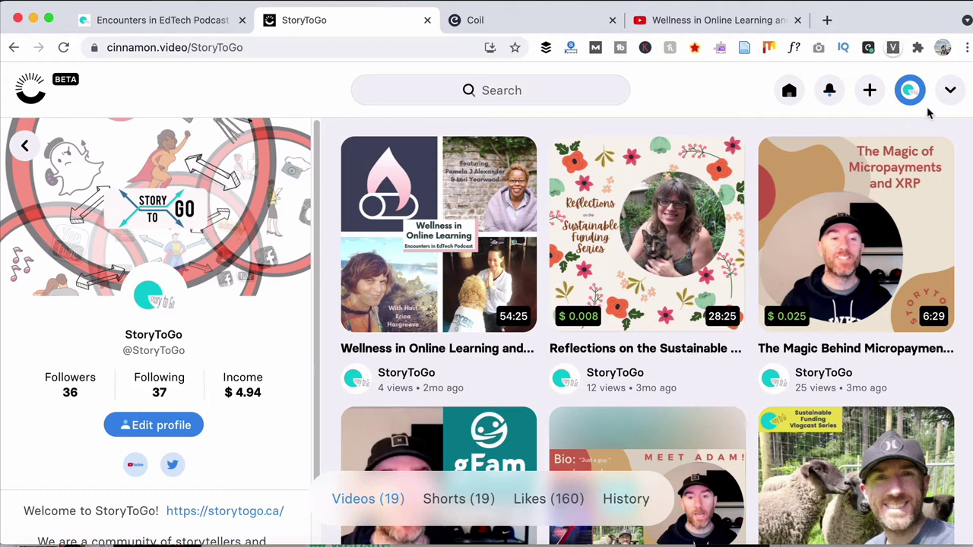
pyautogui.click(874, 99)
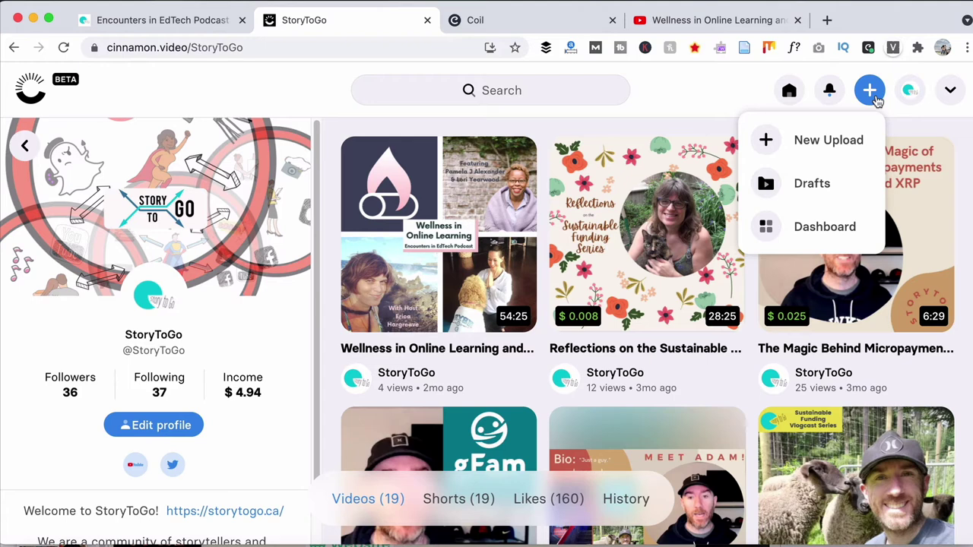
pyautogui.click(810, 190)
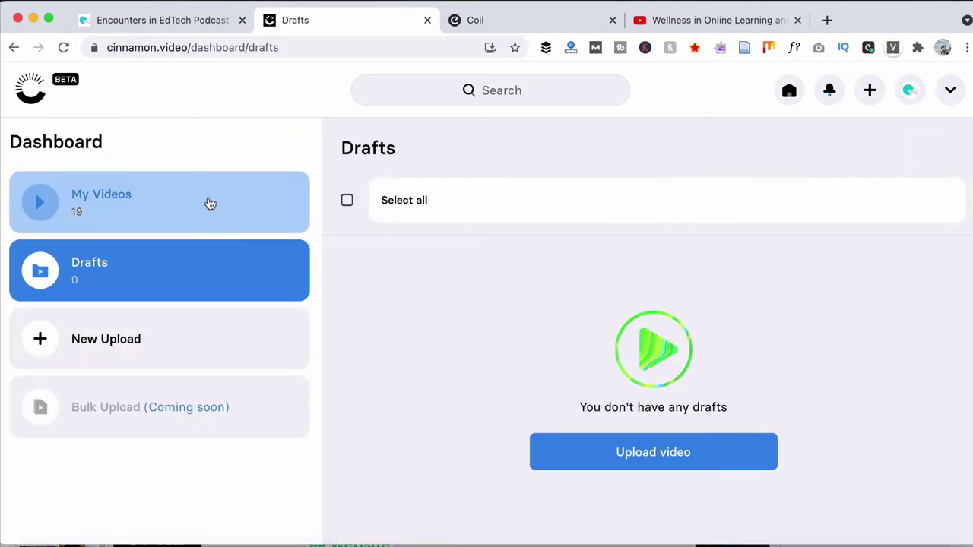
pyautogui.click(166, 198)
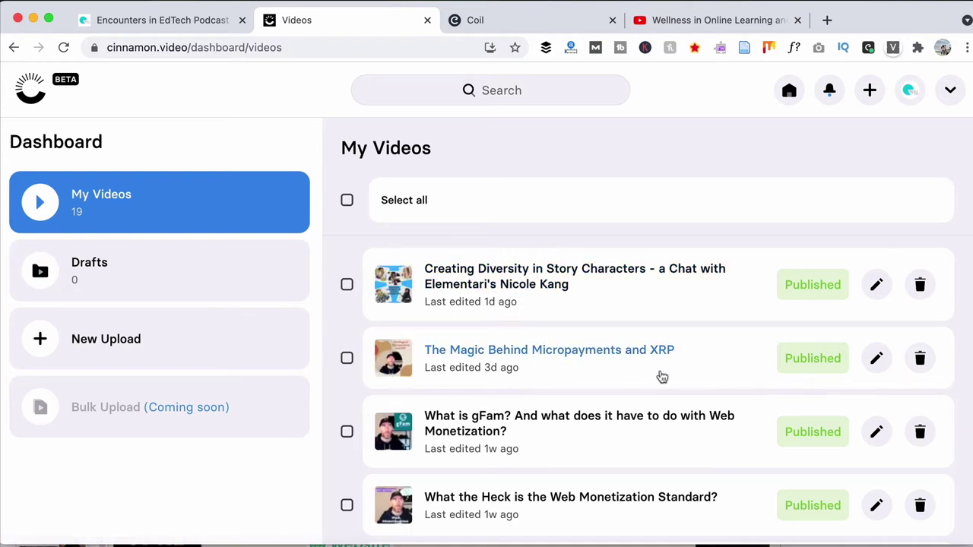
# Step: Open The Magic Behind Micropayments and XRP for editing and review its payment pointer and revenue split under the Live Payments pro tool
pyautogui.click(871, 362)
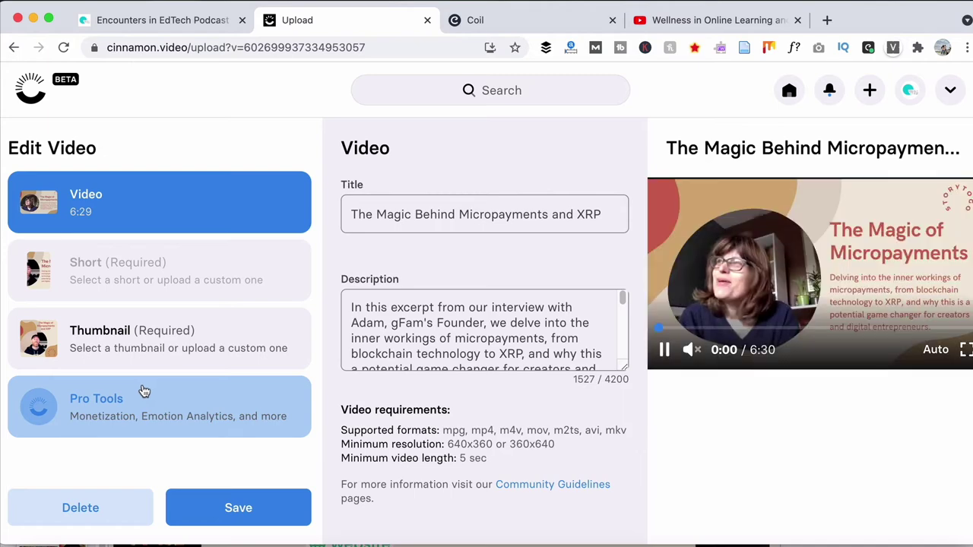
pyautogui.click(144, 391)
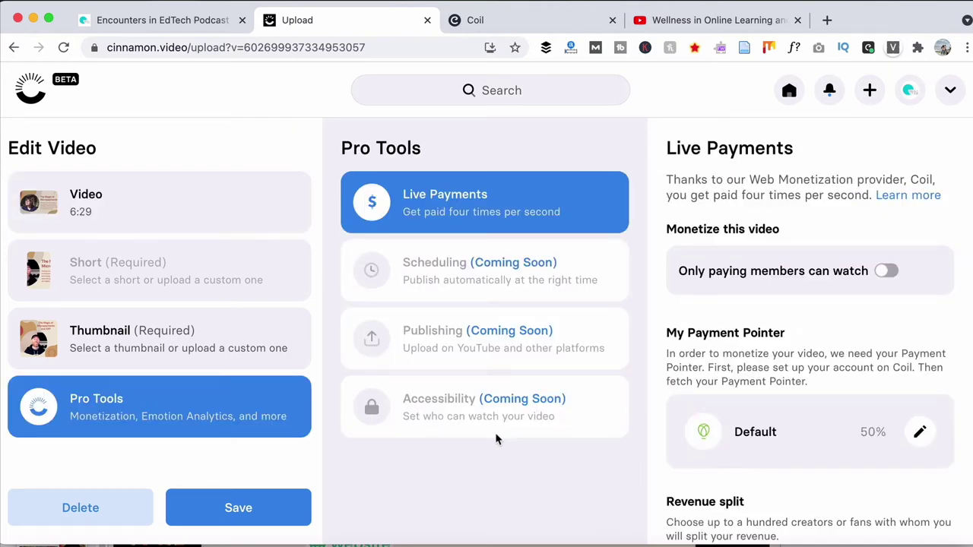
pyautogui.scroll(-3, 669, 400)
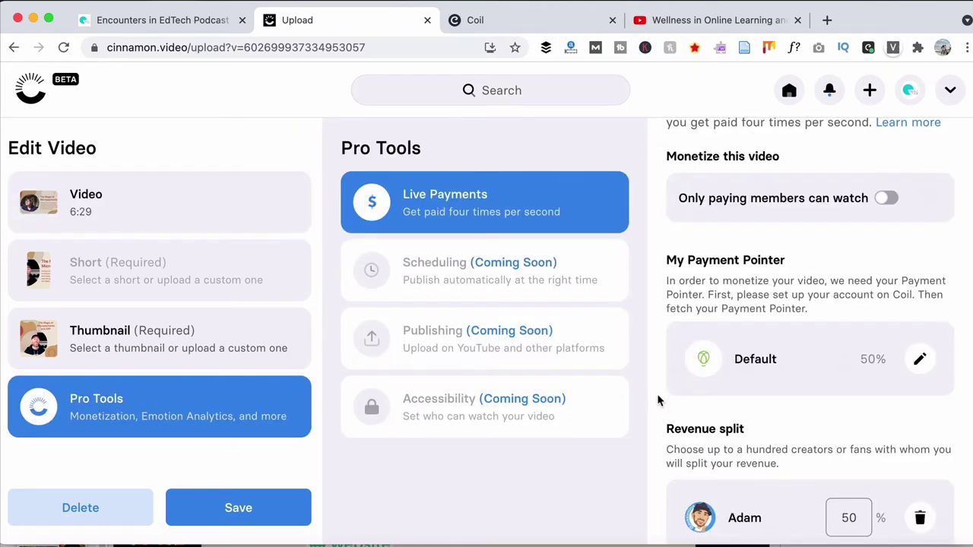
pyautogui.scroll(-3, 658, 401)
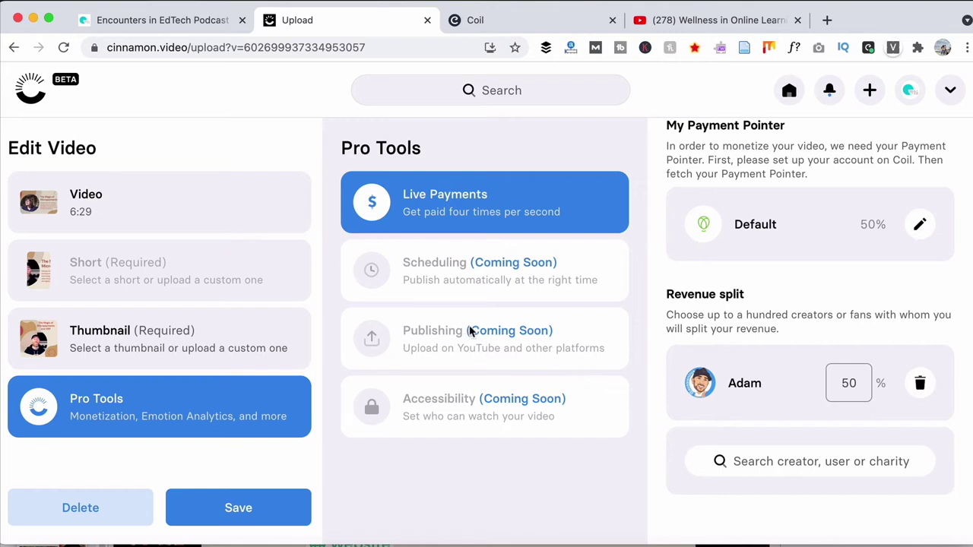
pyautogui.moveTo(465, 304); pyautogui.dragTo(390, 281)
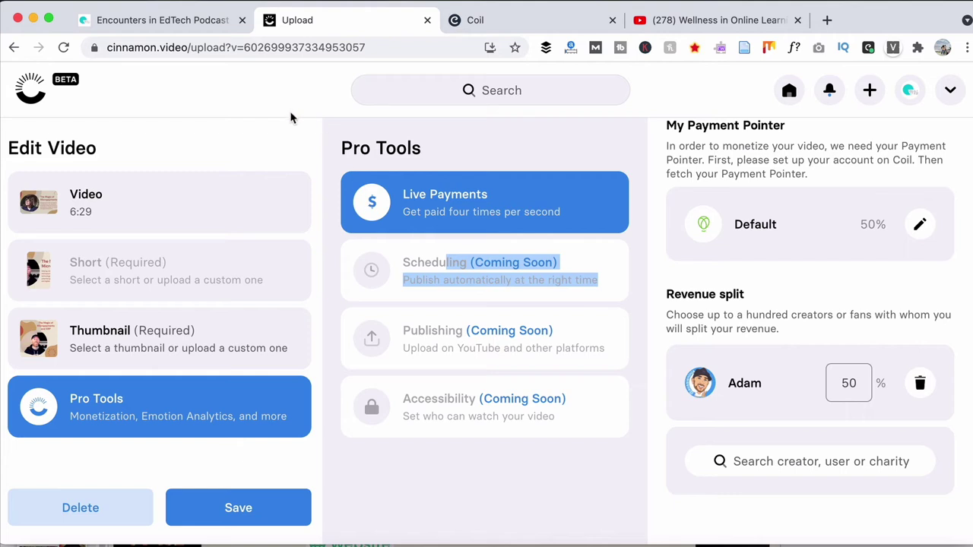